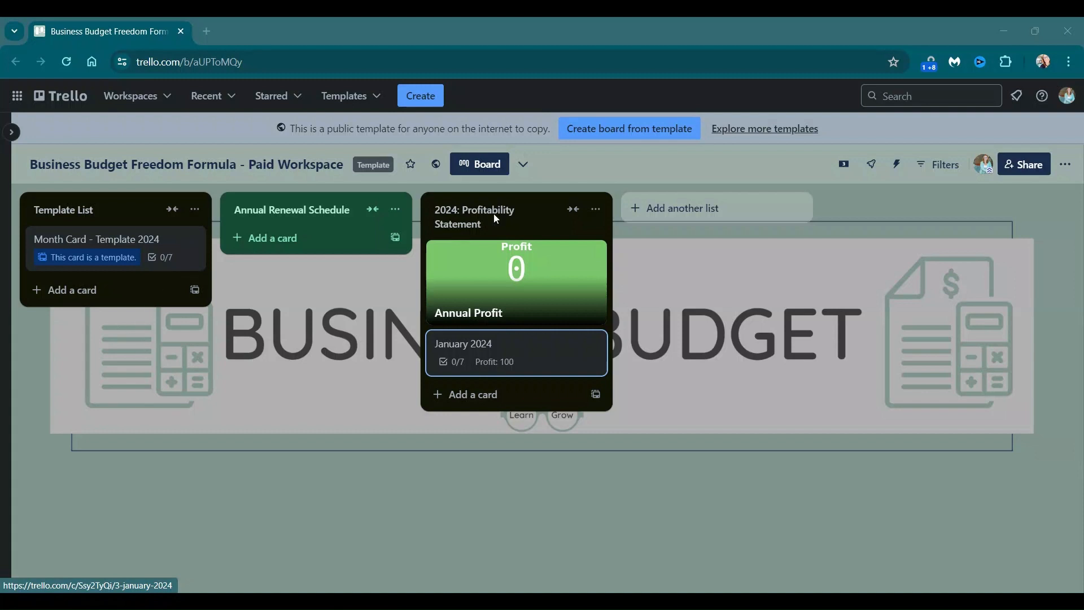
Review the Month Card template's fields, including Expenses, and the January 2024 card's values
click(97, 240)
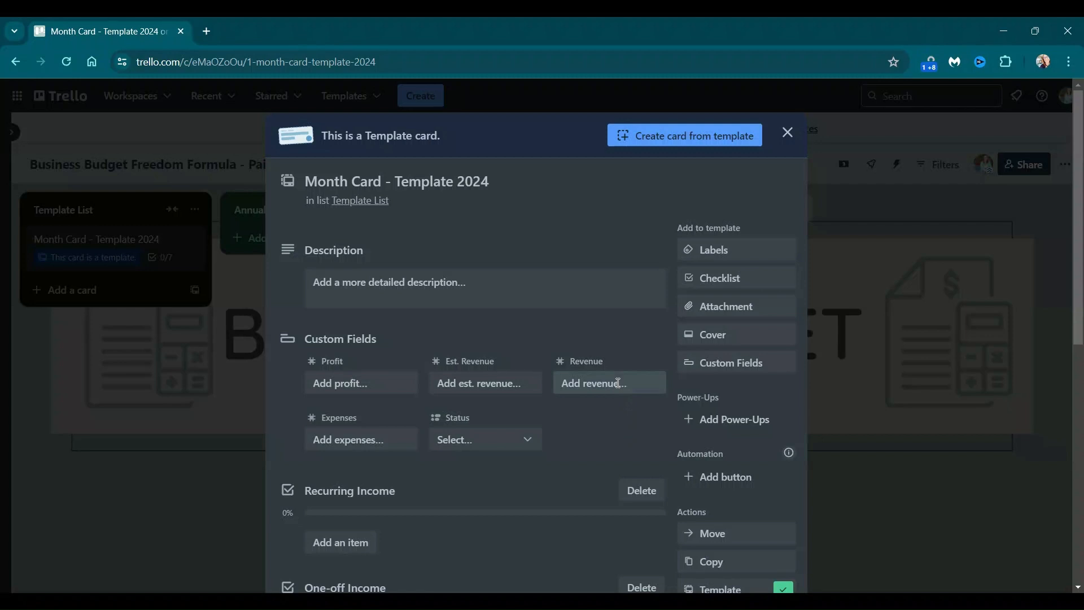
click(347, 442)
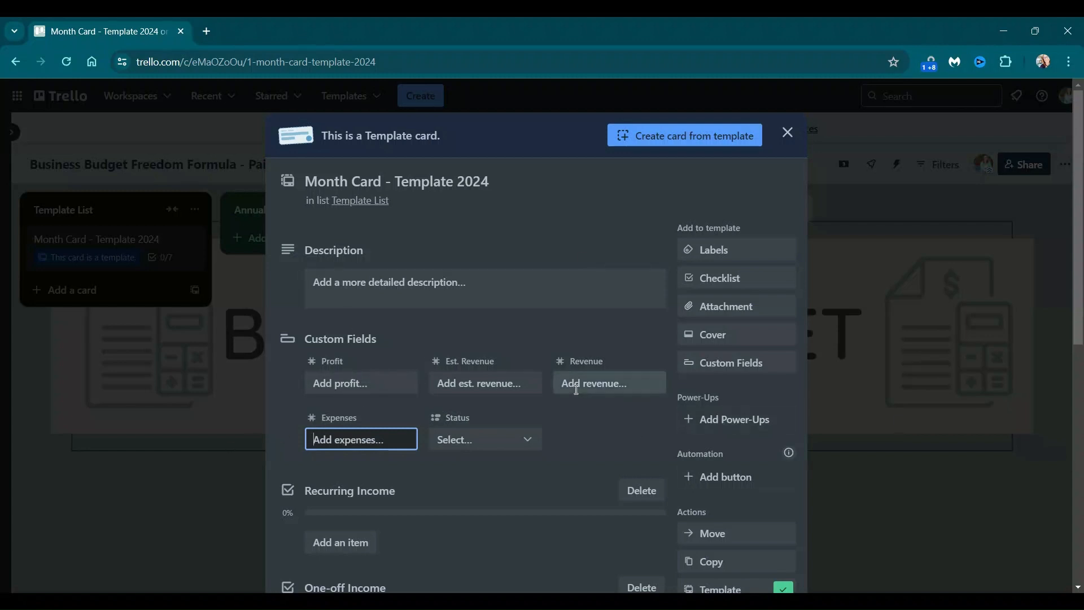
click(188, 414)
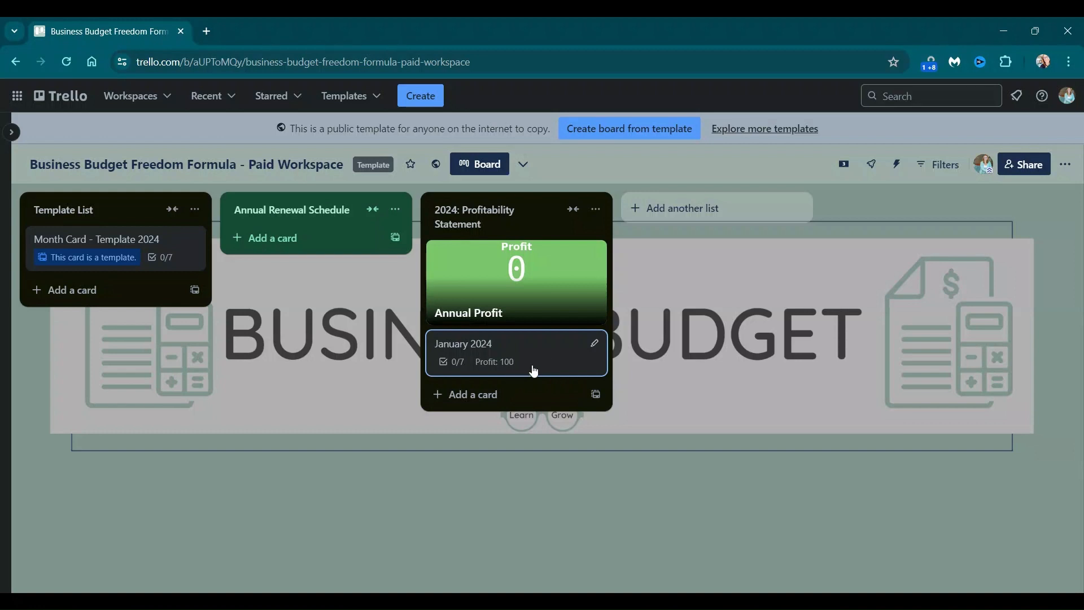
click(533, 370)
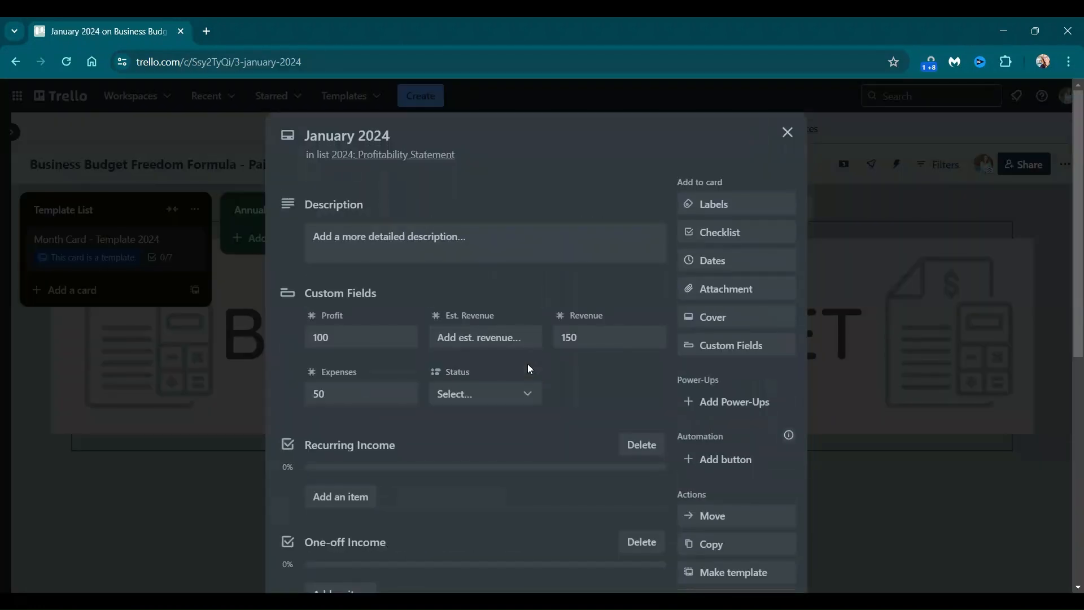
scroll(472, 387, down, 6)
scroll(472, 387, up, 6)
click(102, 429)
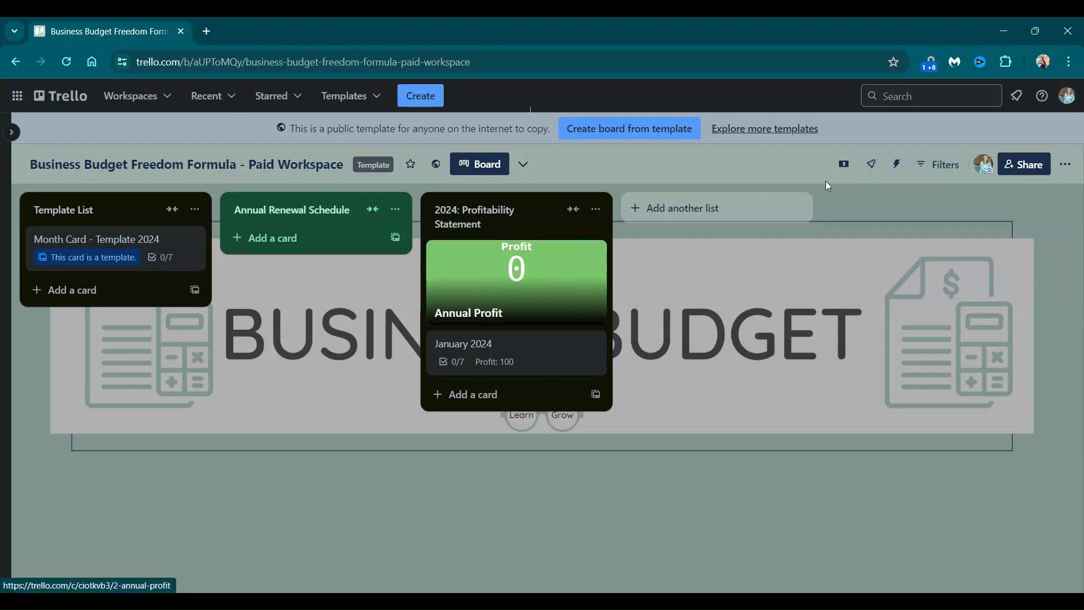
Customize the 'In this list' dashcard and rename it 'Profit - test'
click(843, 168)
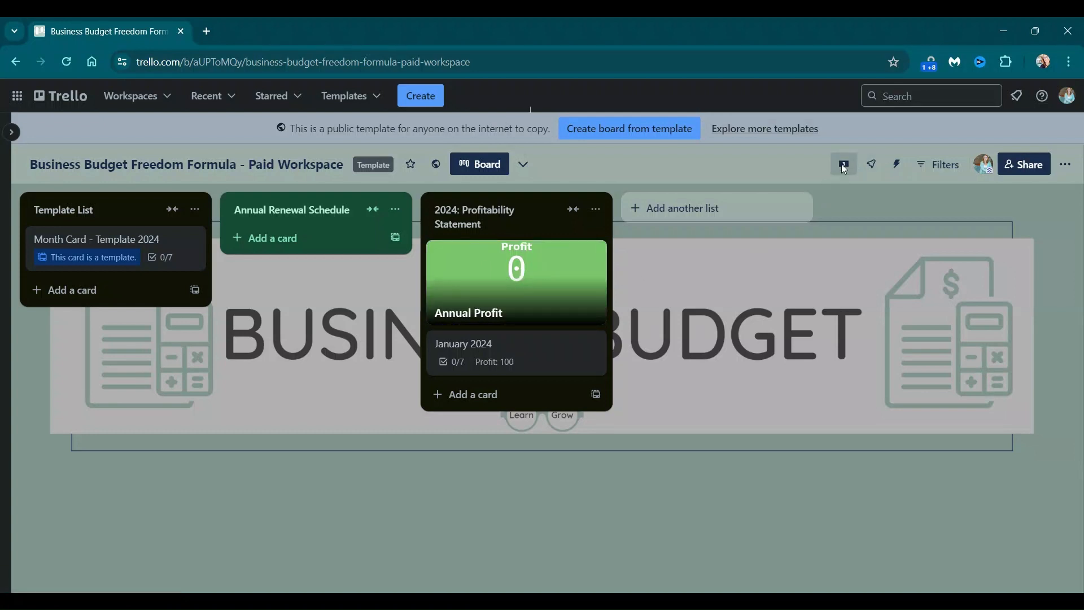
mouse_move(568, 210)
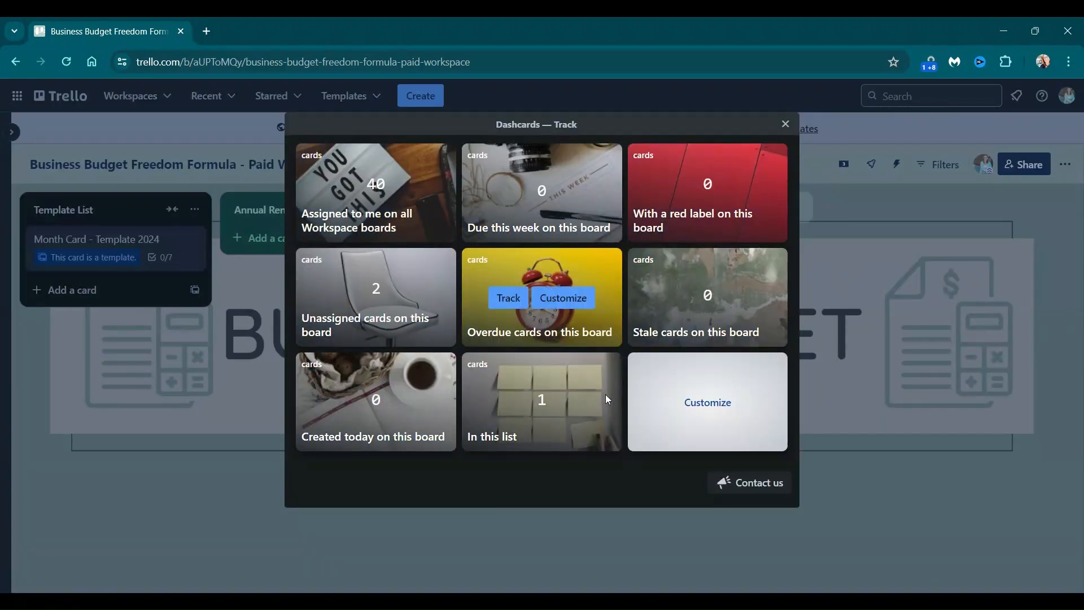
mouse_move(527, 419)
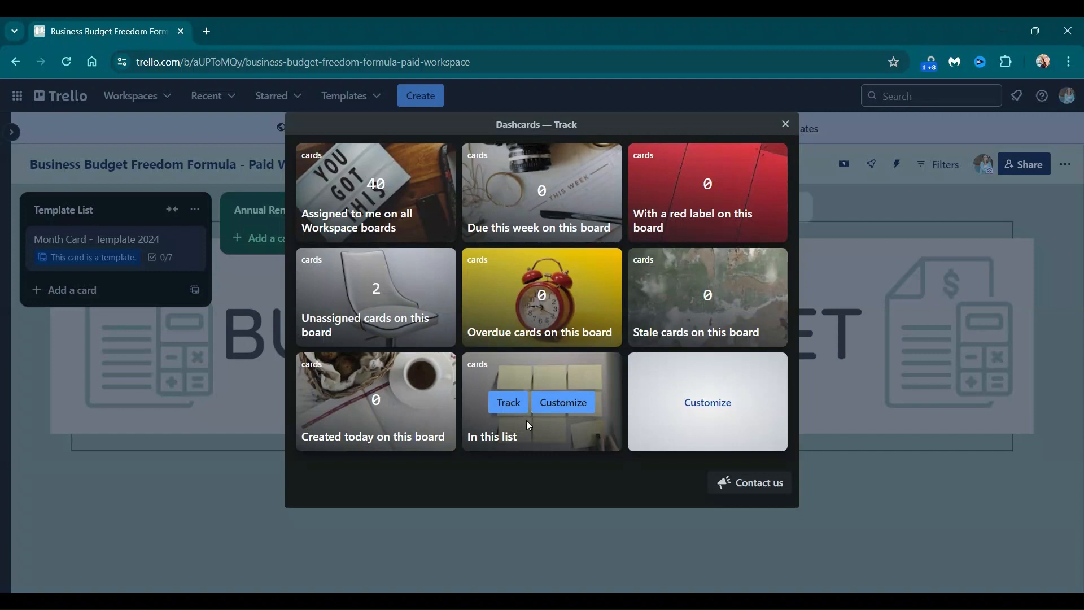
click(563, 406)
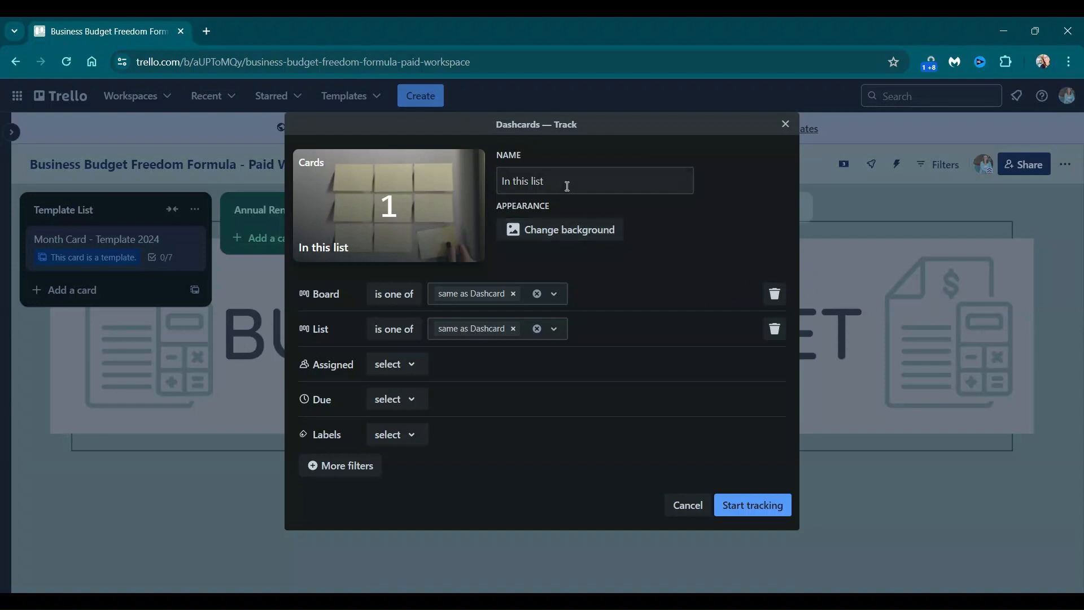
drag(566, 181, 490, 189)
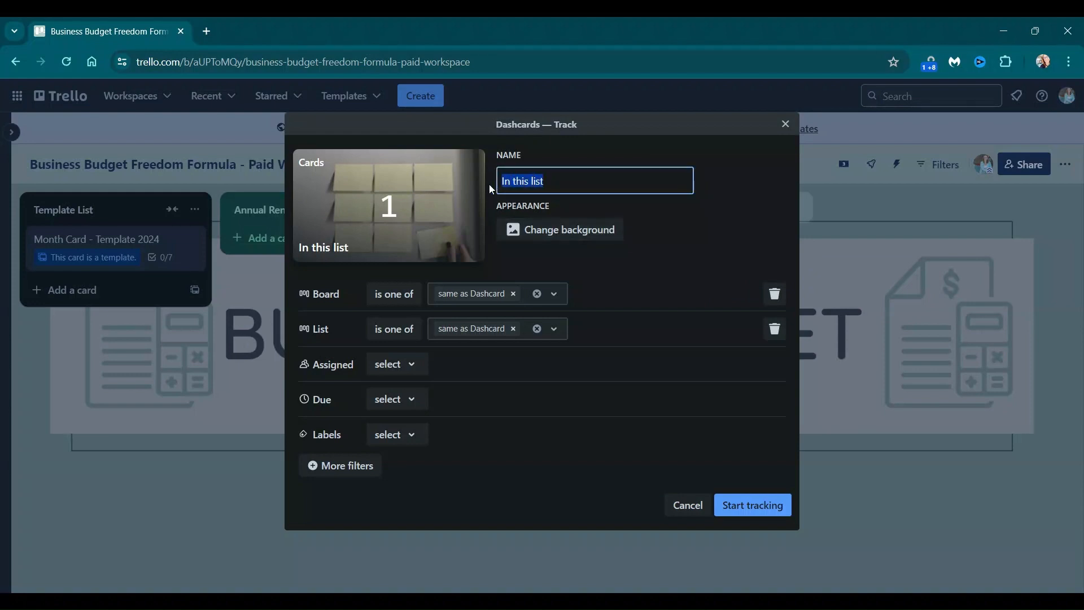
text(Profit )
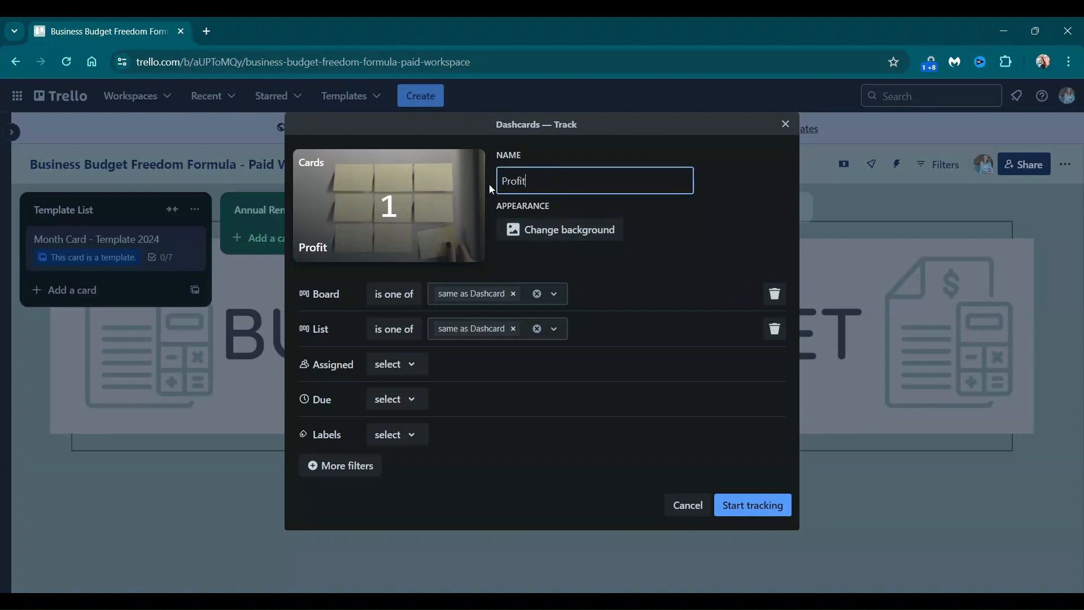
text(- test)
Give the dashcard a 'money' photo background and start tracking it
click(551, 230)
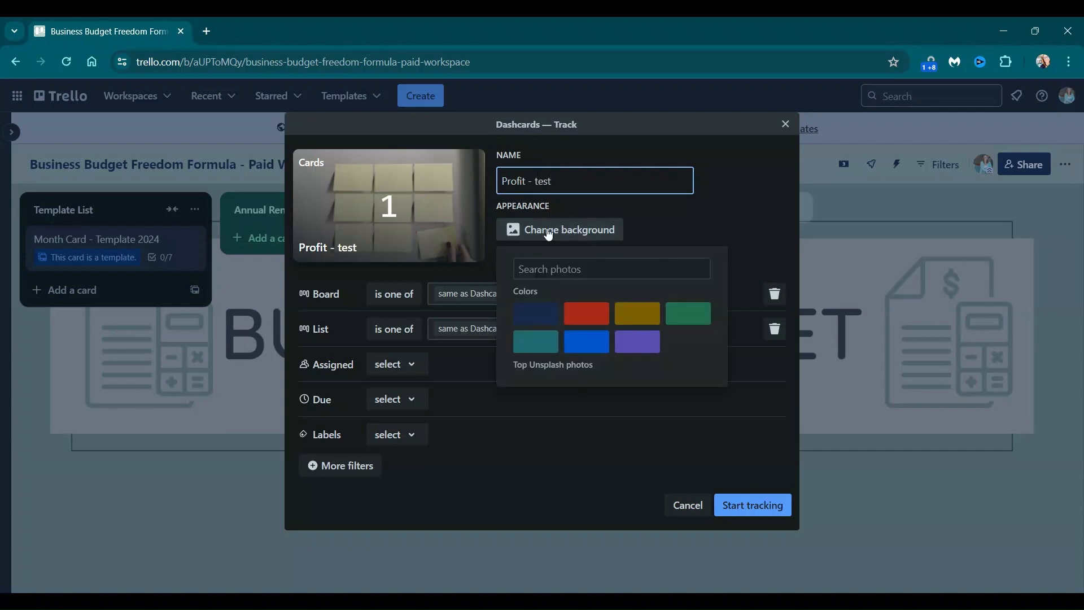
click(555, 265)
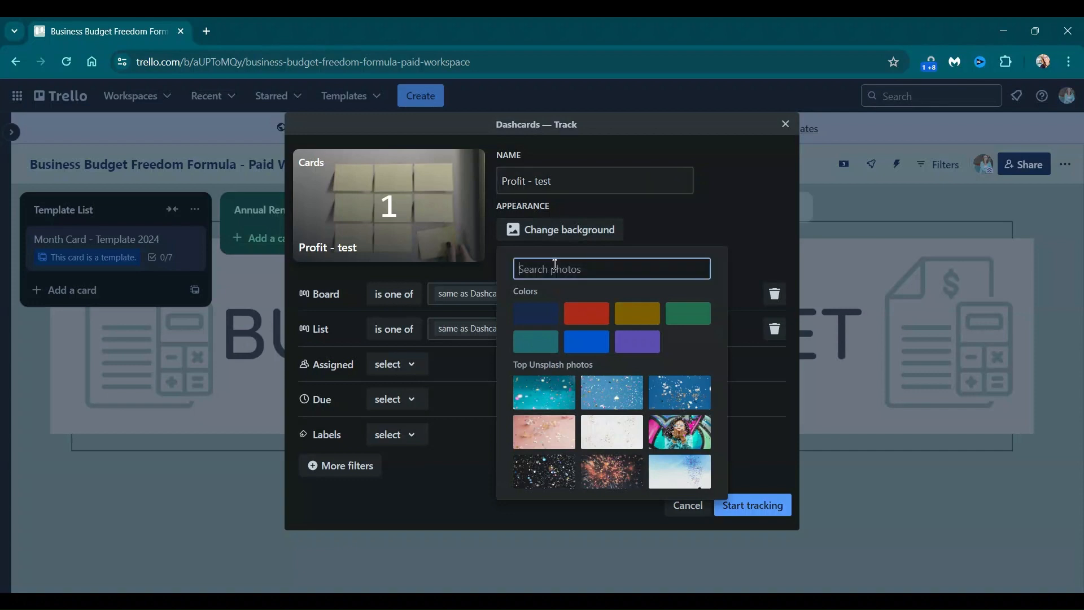
text(money)
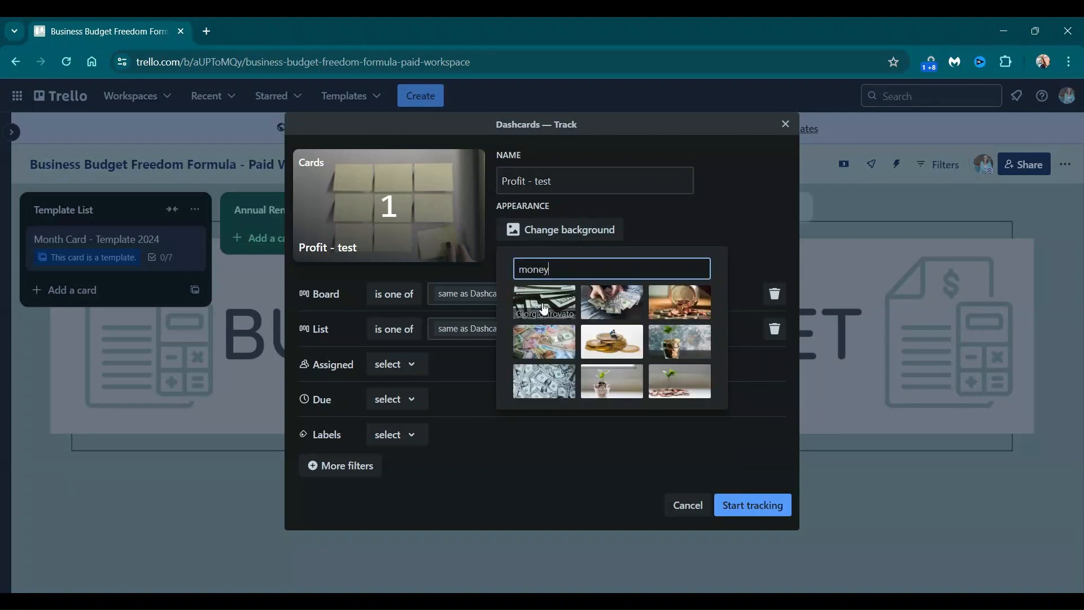
click(631, 303)
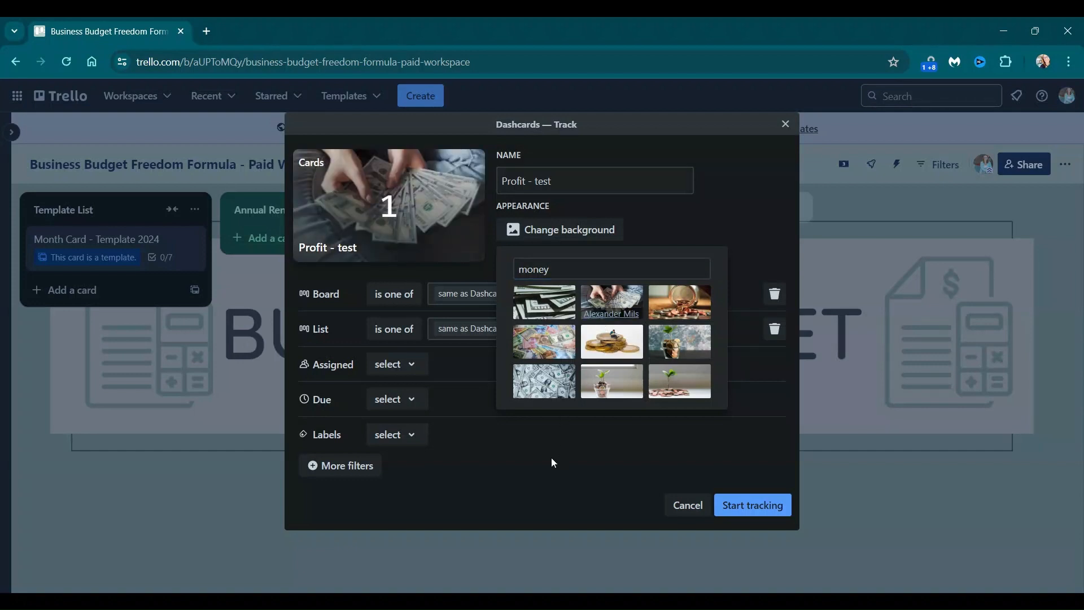
click(732, 232)
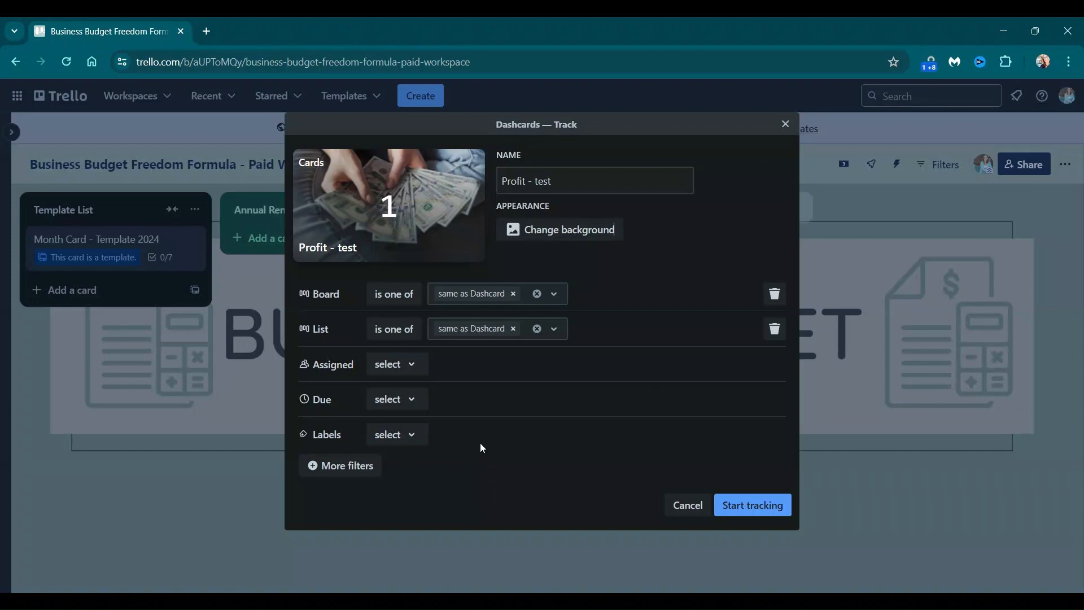
click(744, 506)
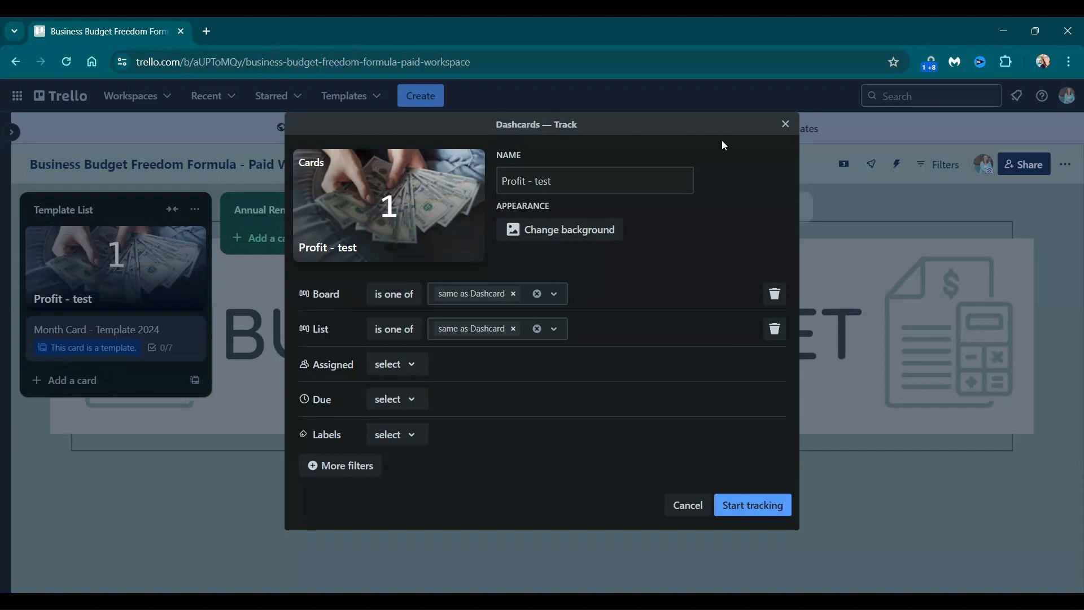
Open the Profit - test dashcard and explore its matched January 2024 card
click(71, 269)
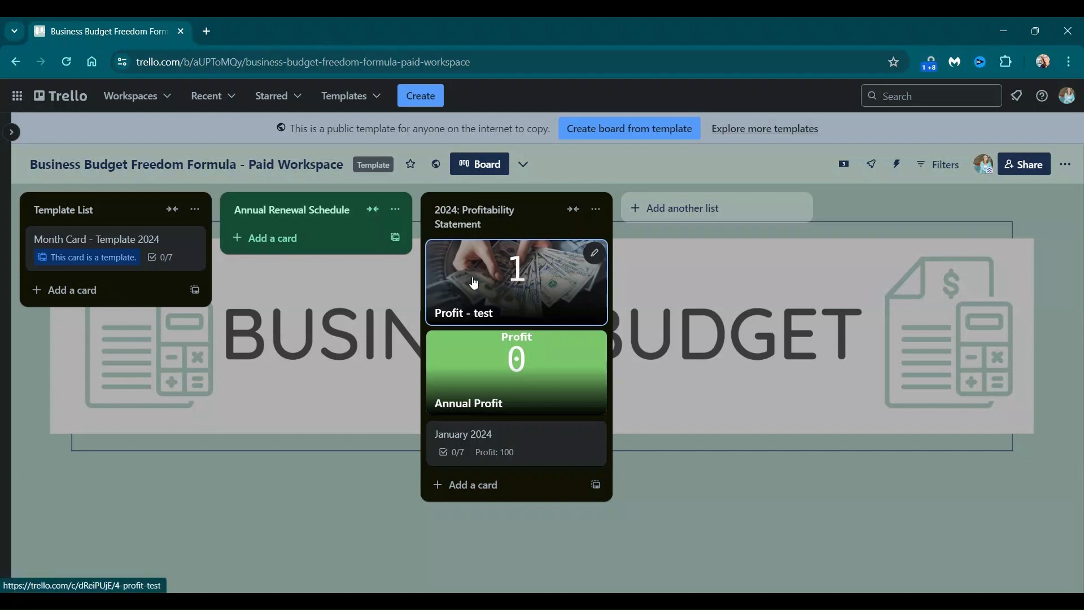
click(474, 282)
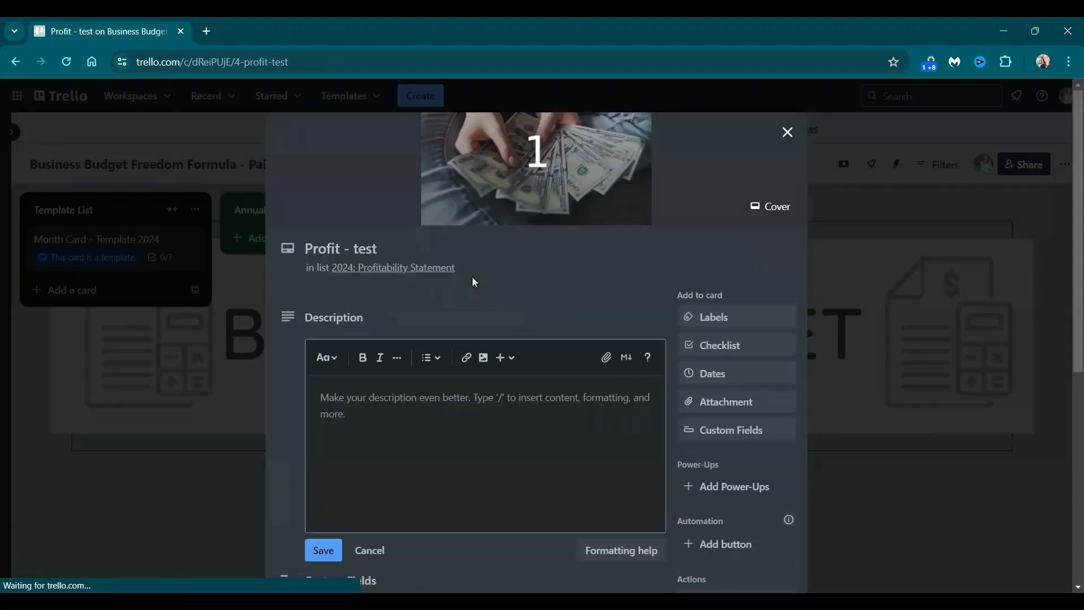
scroll(505, 277, down, 6)
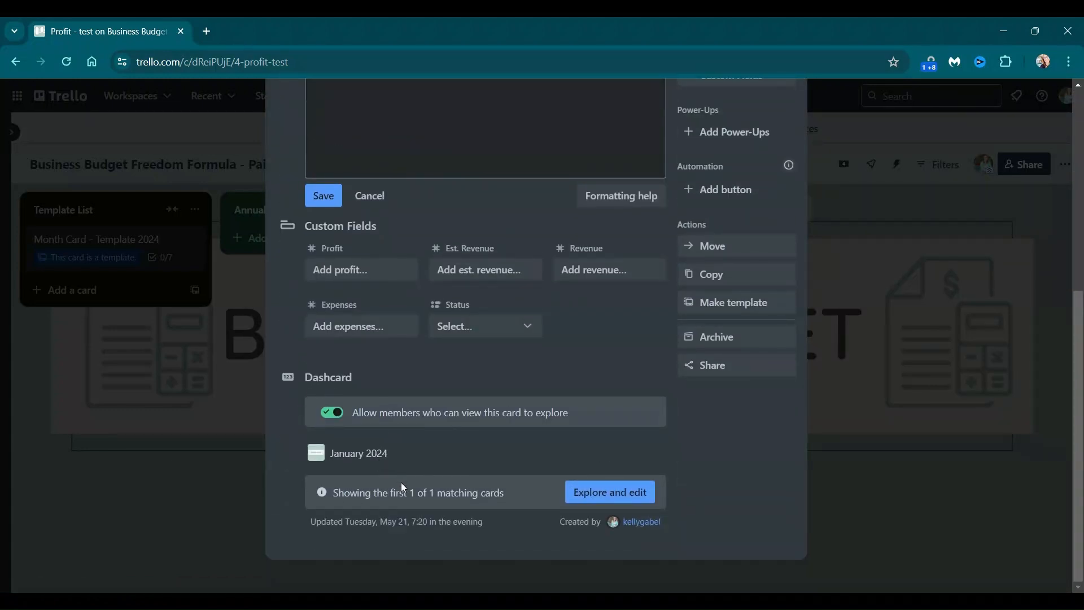
click(592, 496)
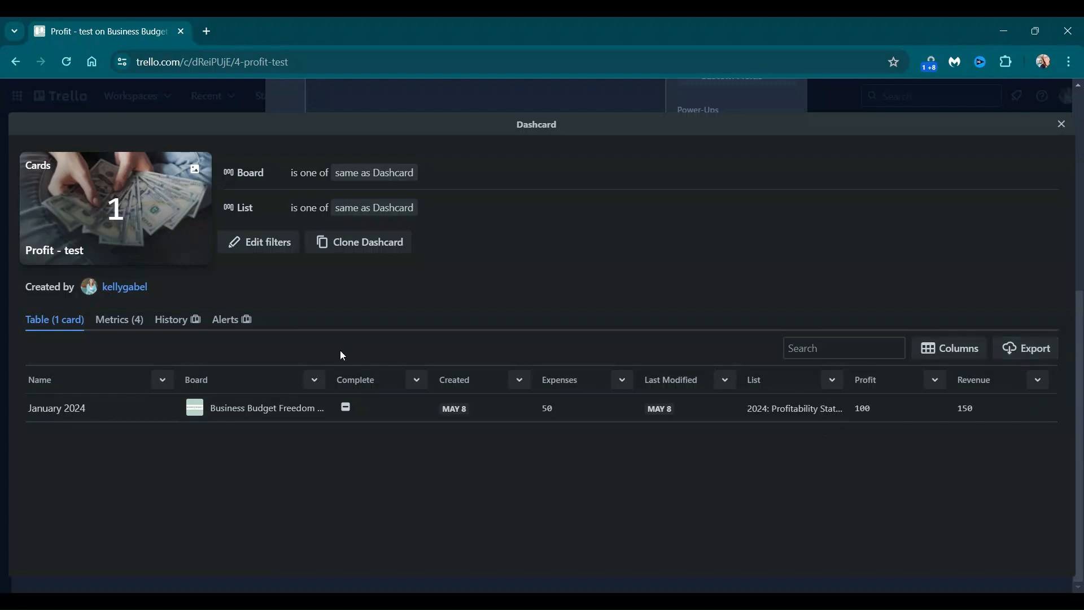
Make the dashcard show the sum of the Profit field (100), then close the explorer
click(120, 322)
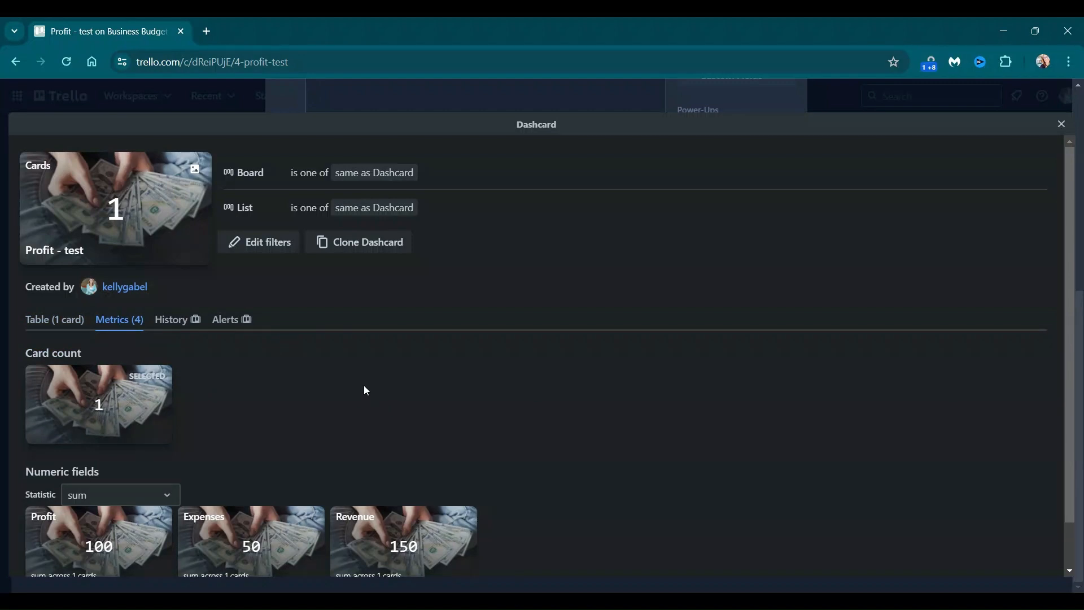
scroll(546, 390, down, 1)
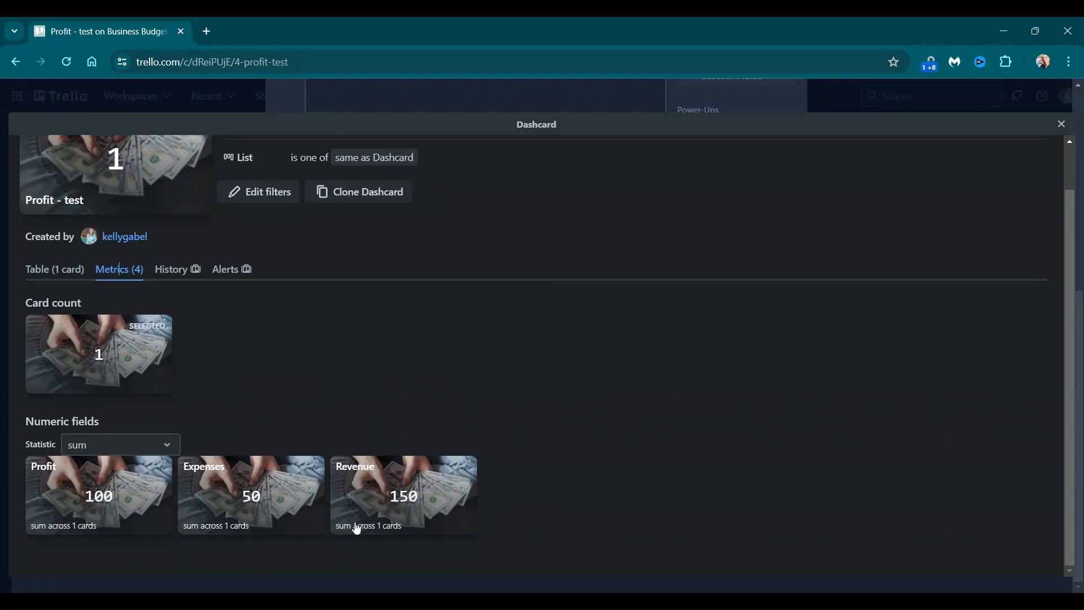
click(173, 450)
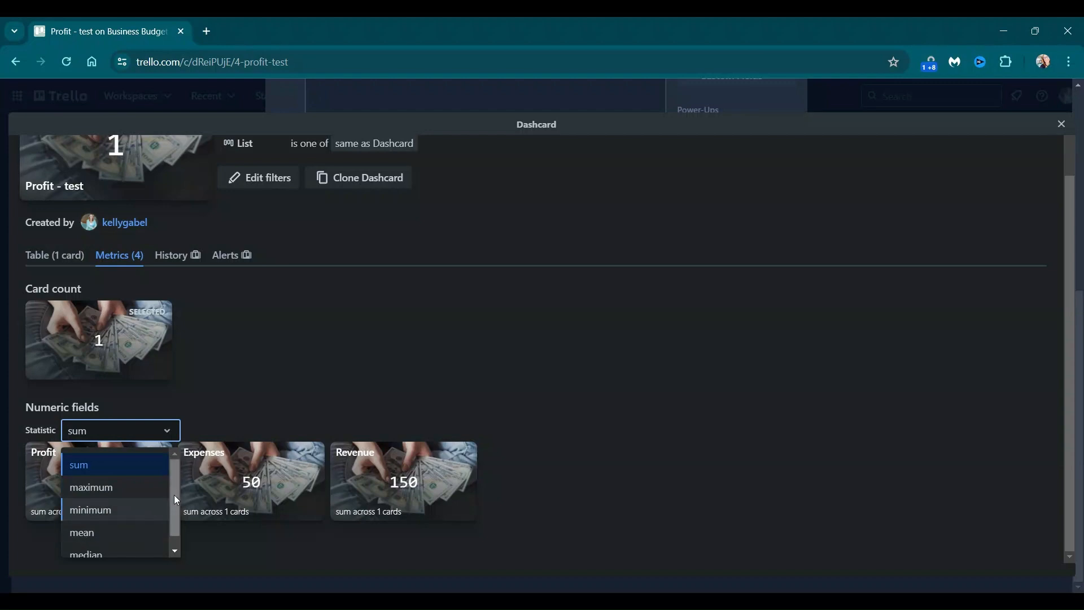
scroll(123, 452, down, 1)
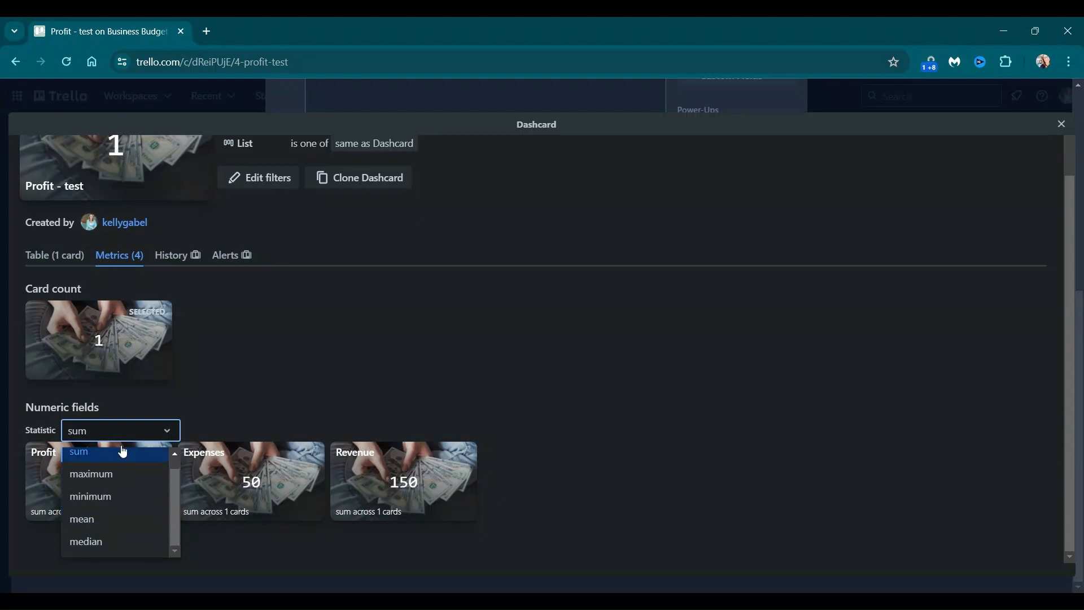
click(167, 431)
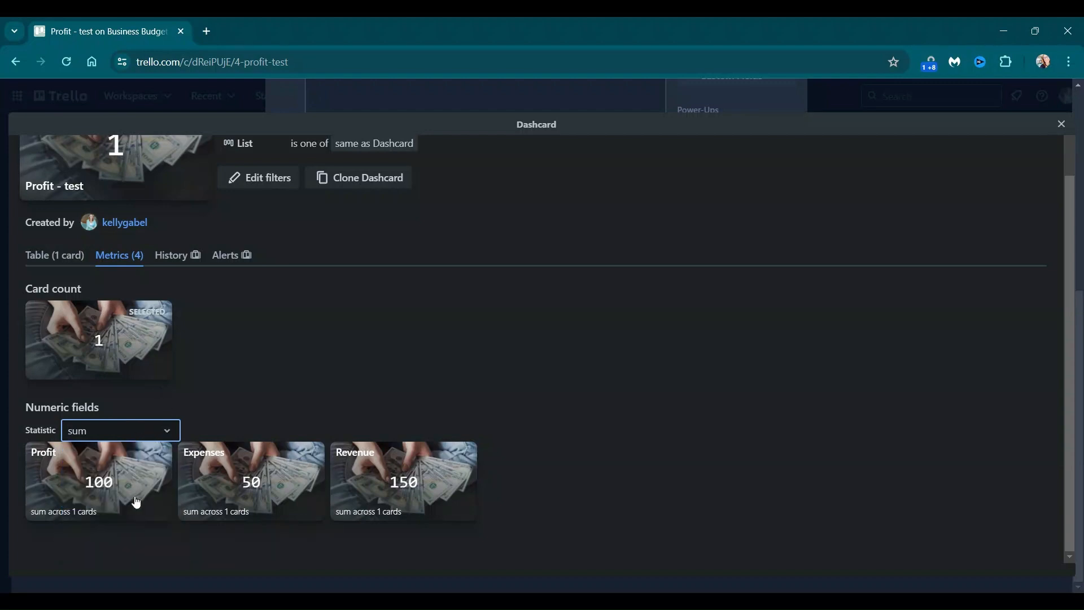
click(73, 479)
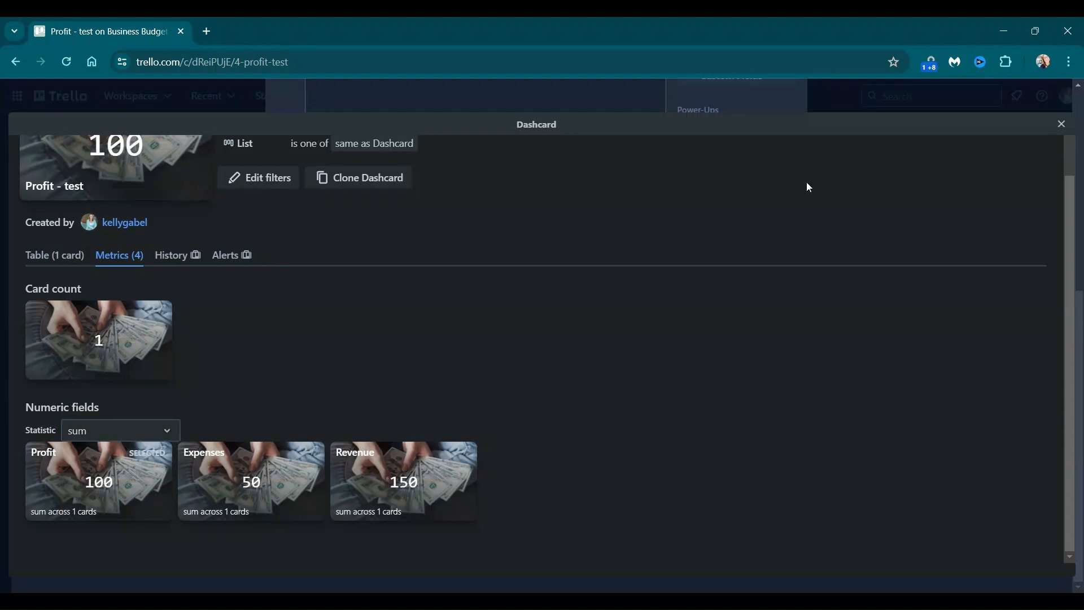
click(1062, 124)
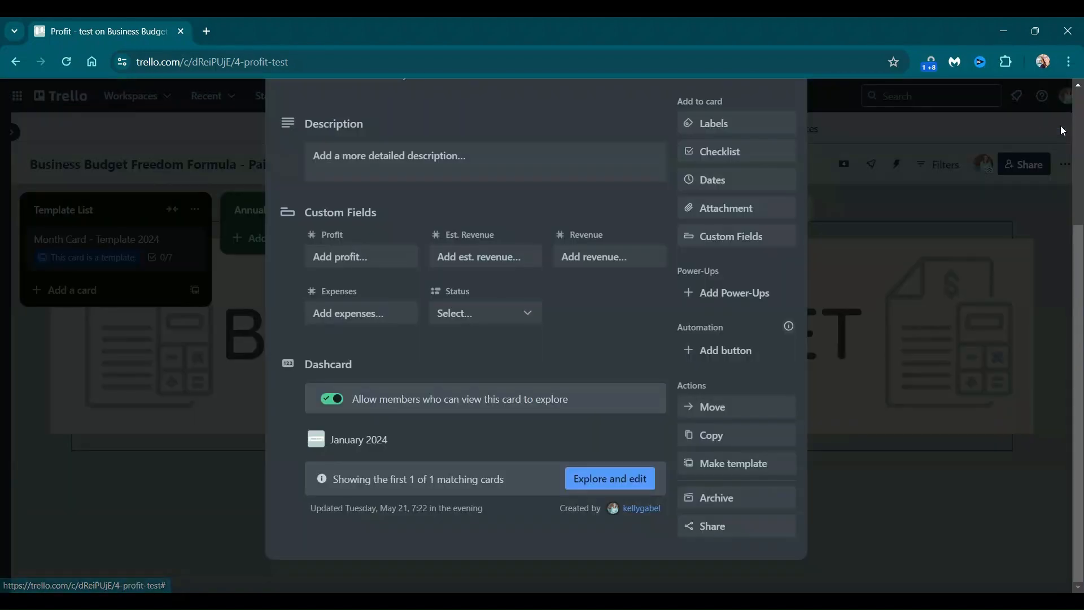
Create a 'February 2024' card from the Month Card template in 2024: Profitability Statement
click(913, 288)
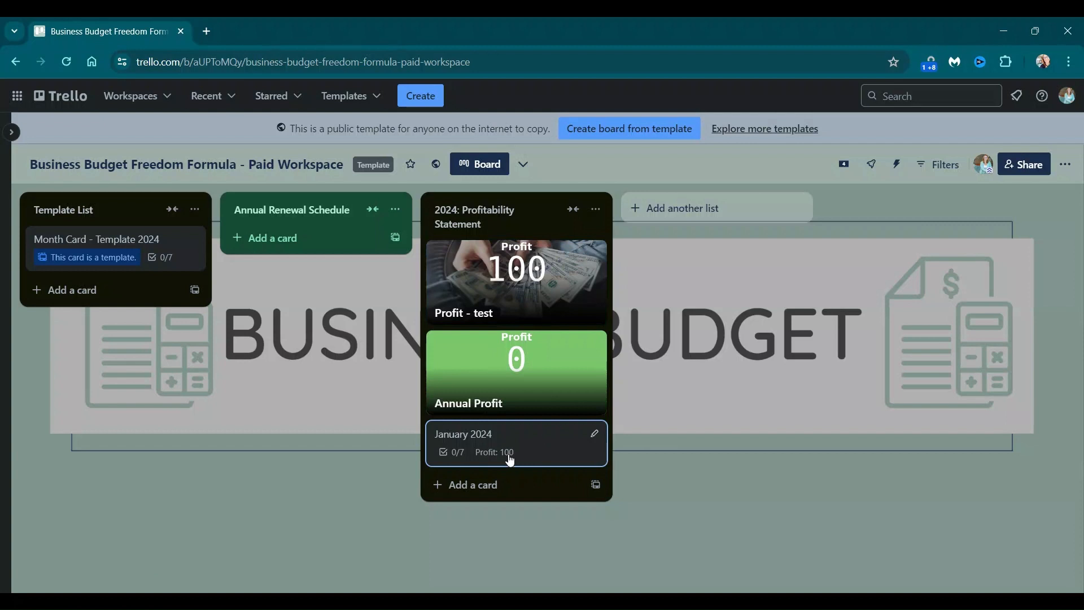
click(82, 243)
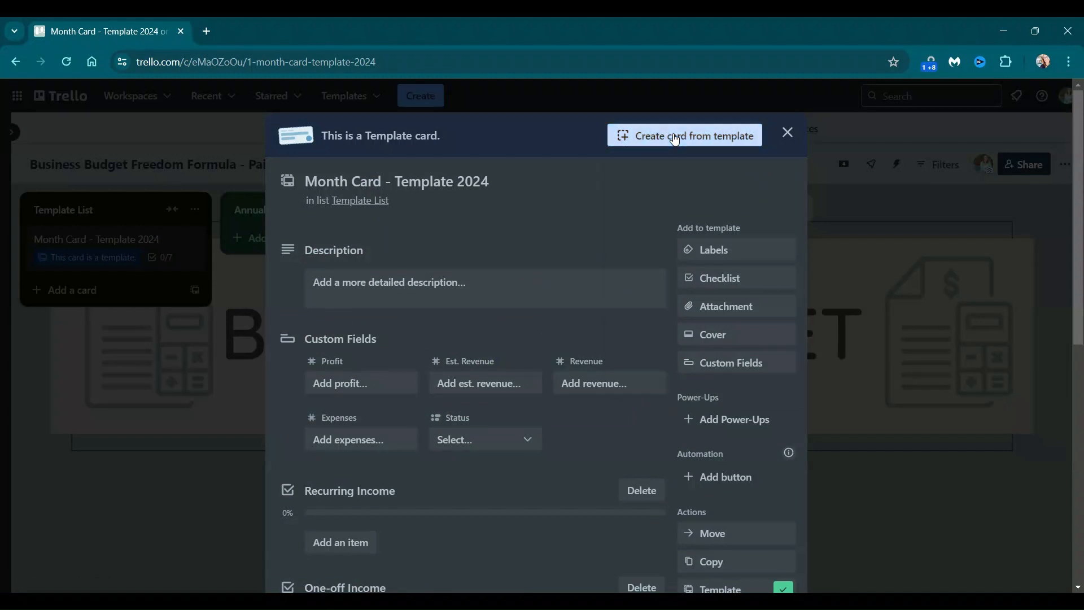
click(676, 141)
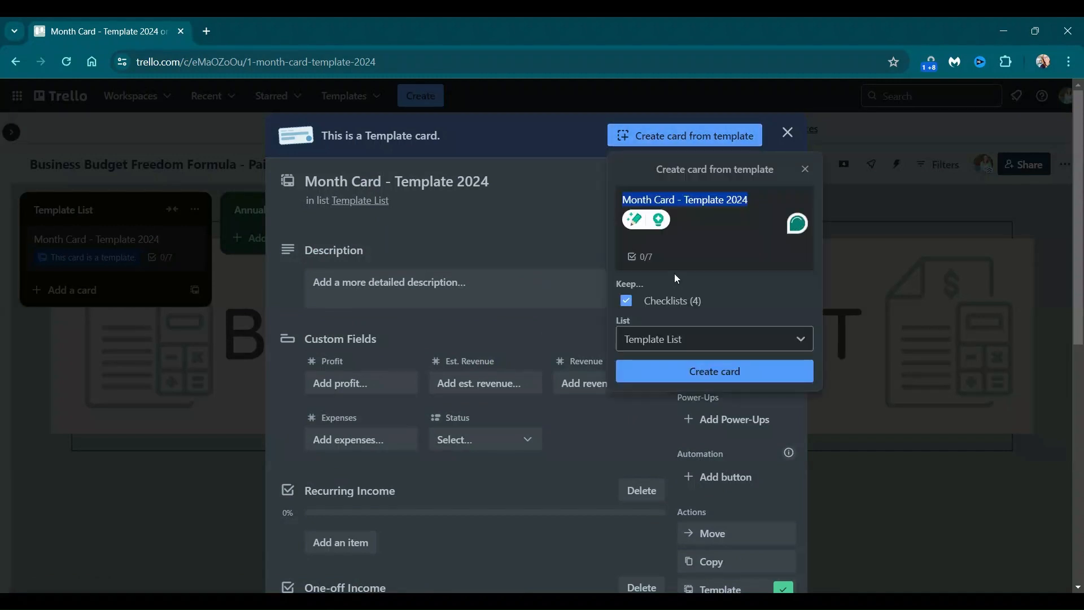
text(February)
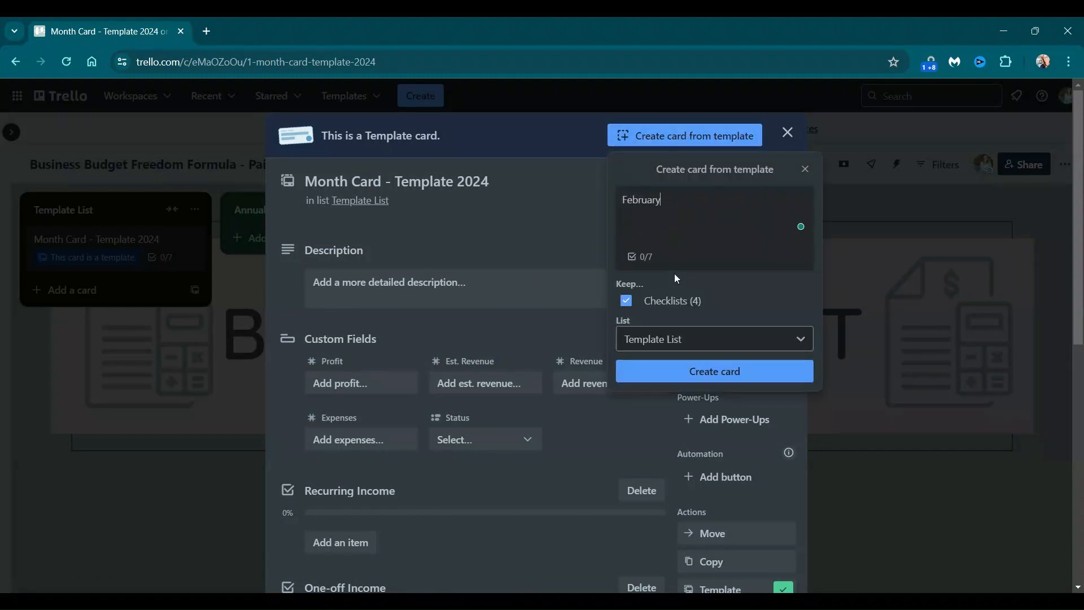
text( 2024)
click(705, 340)
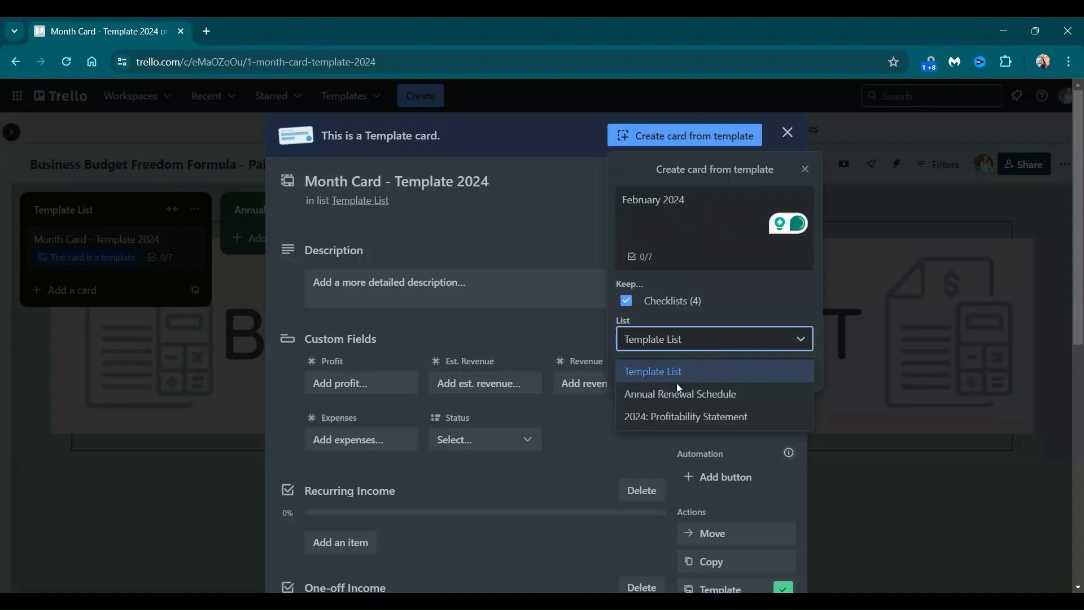
click(692, 416)
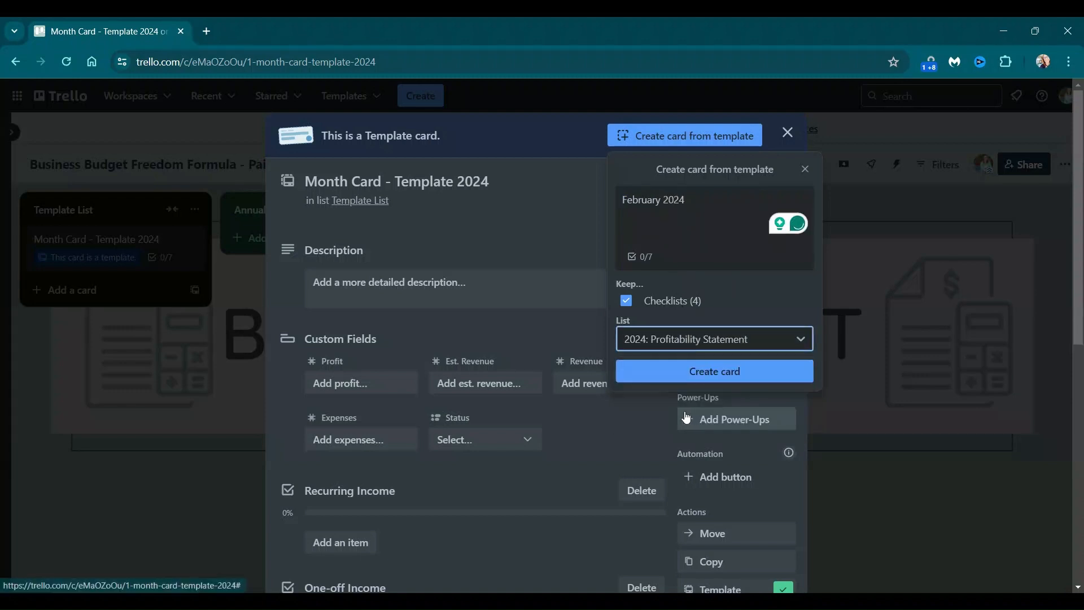
click(714, 373)
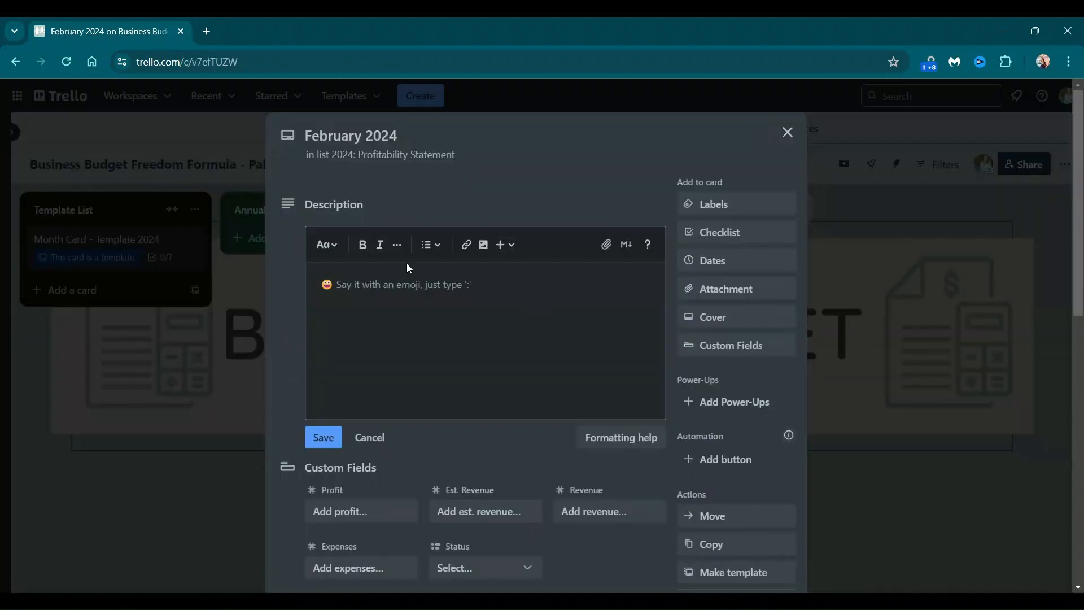
Enter Expenses 50 and Revenue 150 on the February 2024 card, then close it
scroll(313, 320, down, 1)
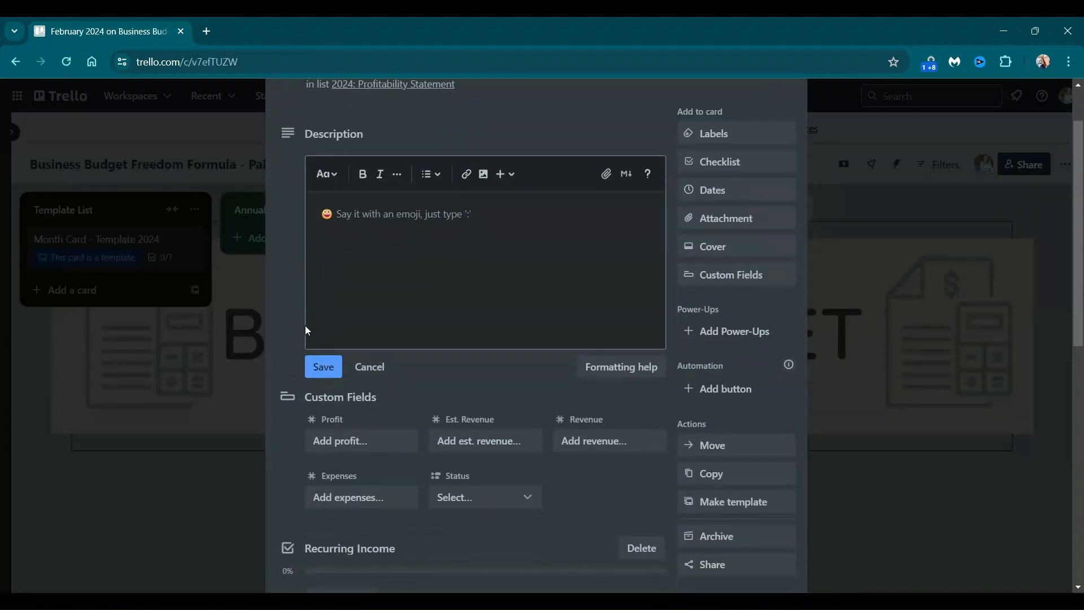
click(330, 499)
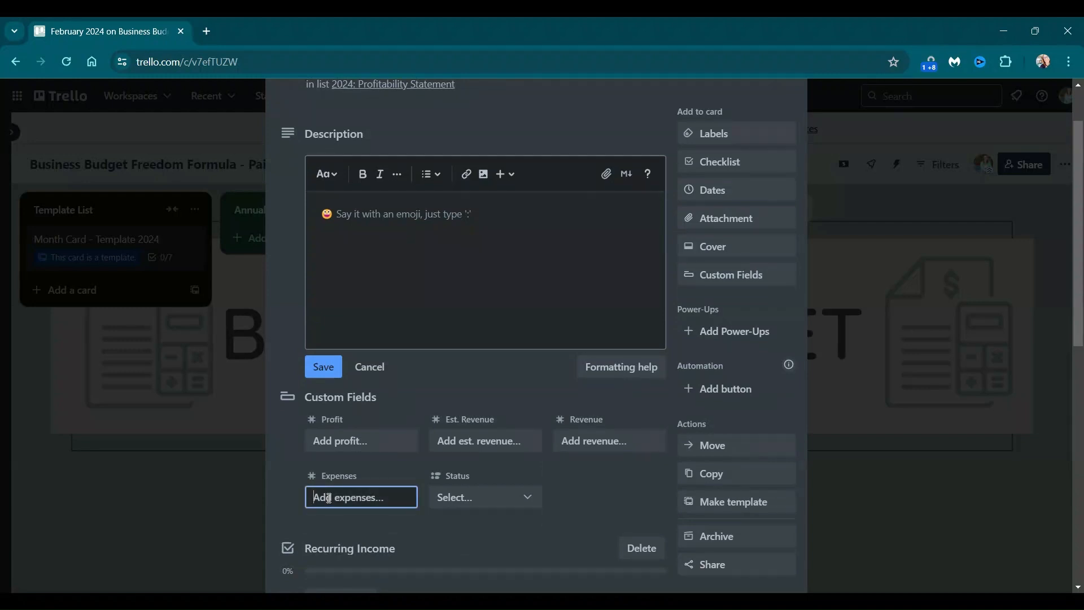
text(50)
key(Return)
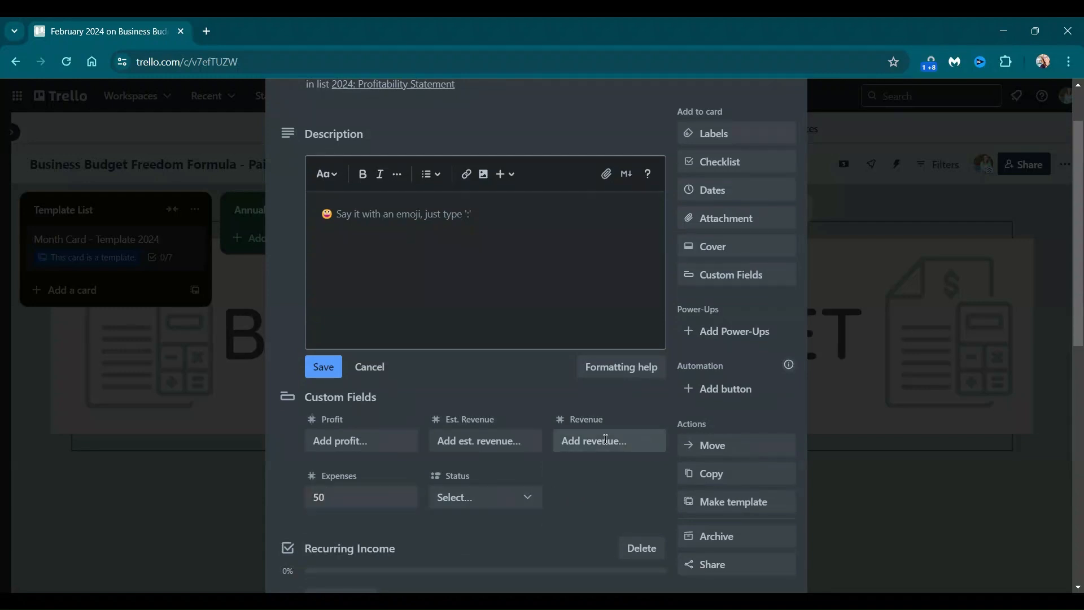
text(lgreen50)
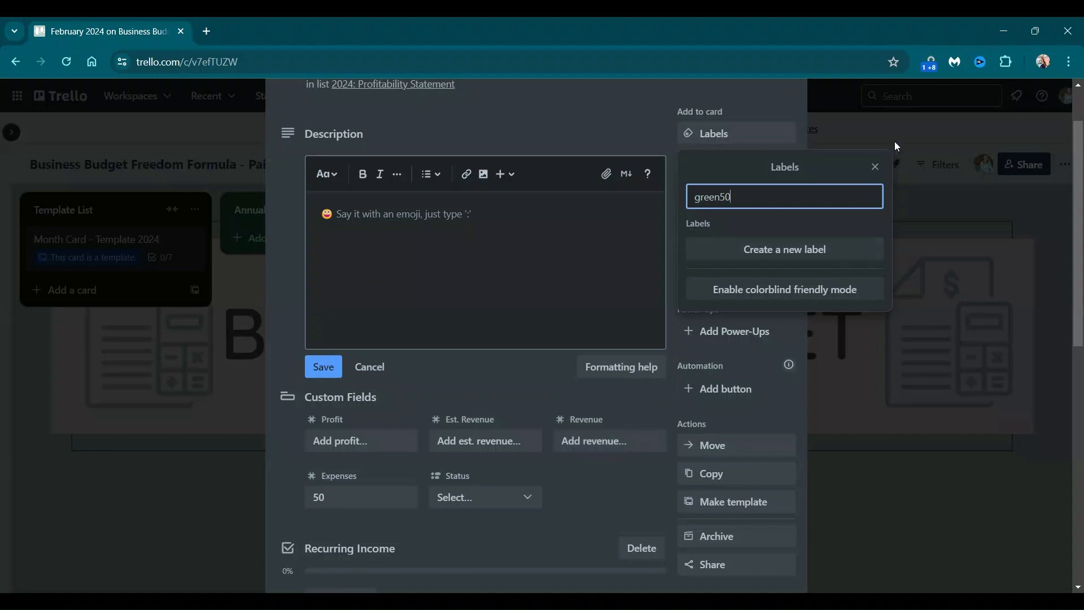
click(876, 167)
click(603, 445)
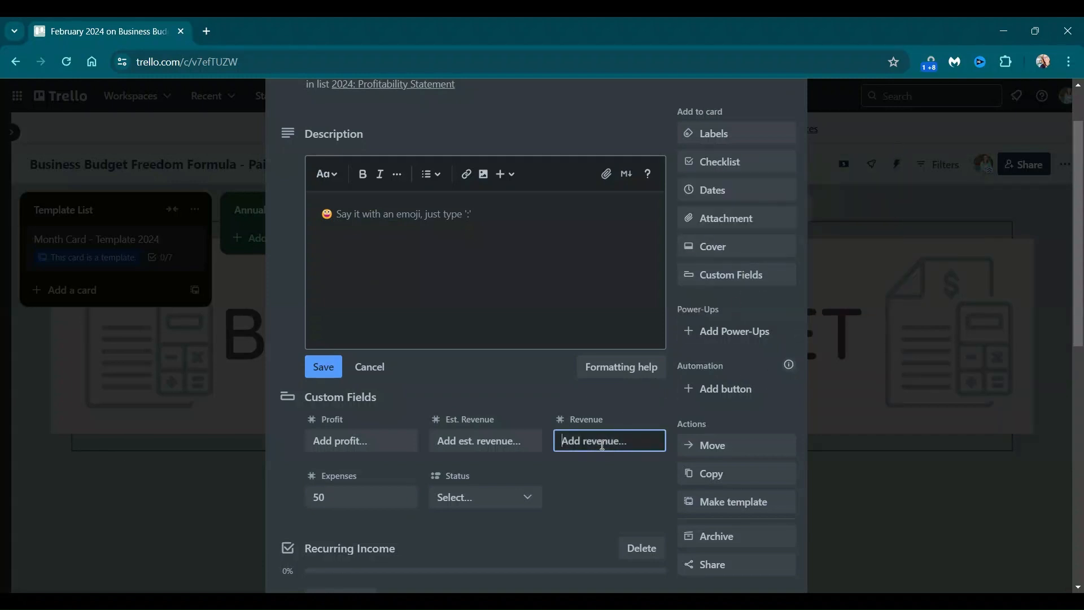
text(150)
key(Return)
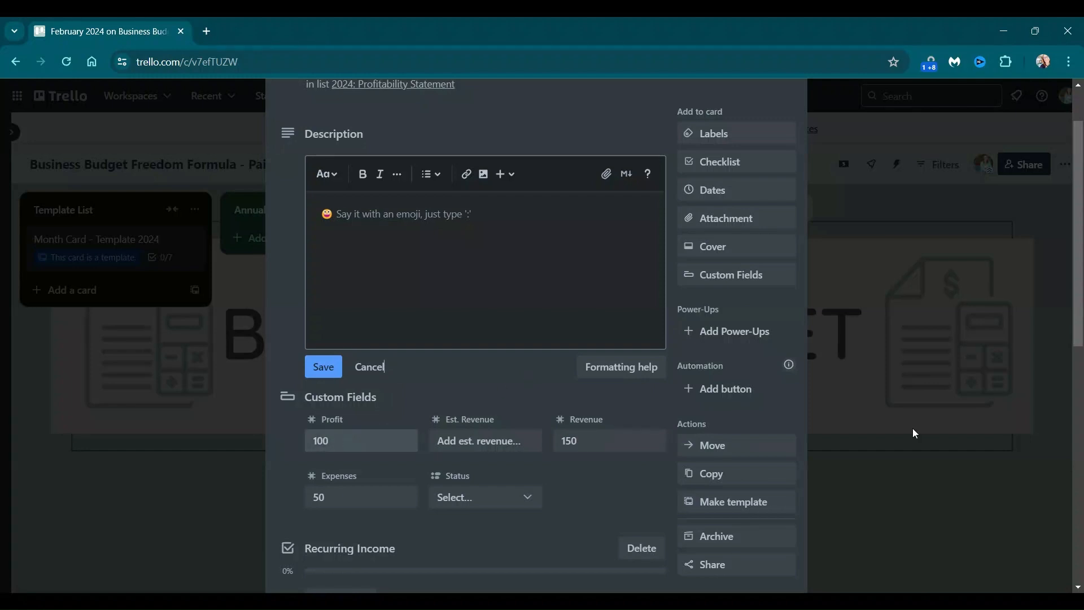
click(879, 422)
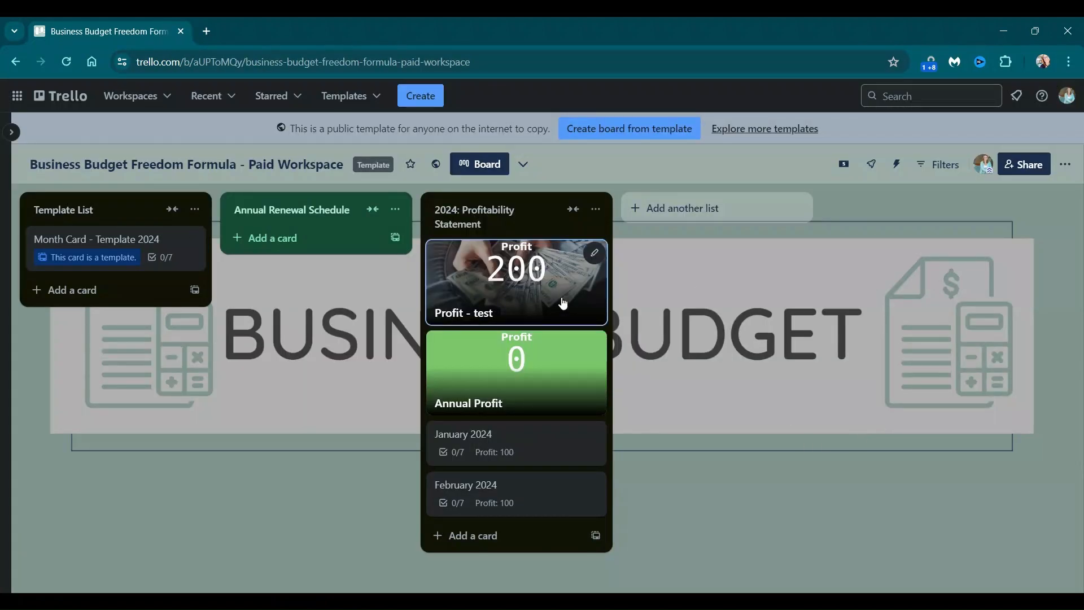